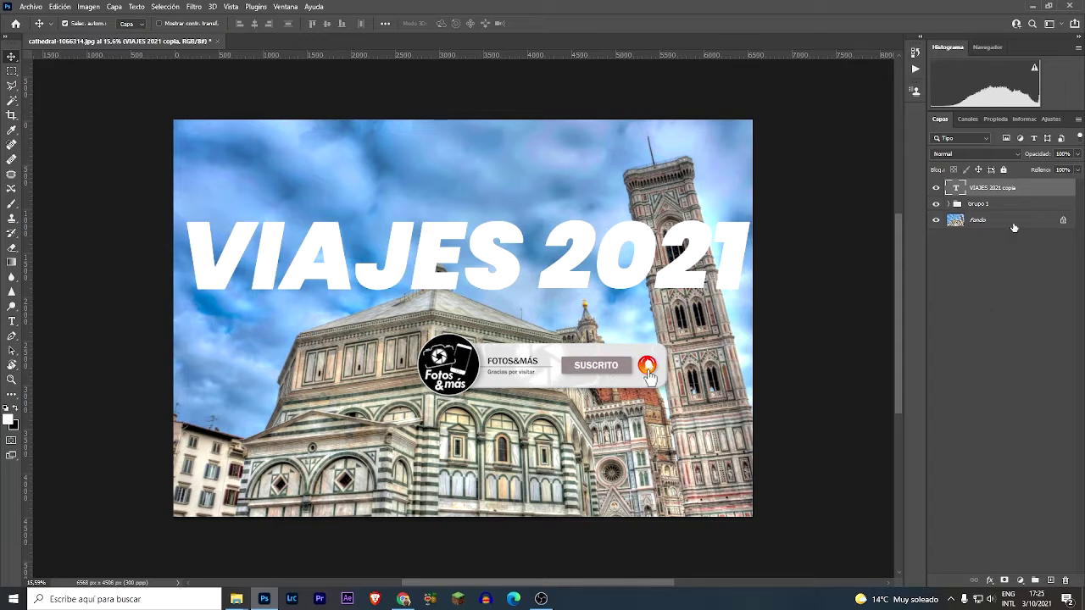
# Step: Hide and re-show the VIAJES 2021 copia text layer, then select the Fondo layer
pyautogui.click(936, 187)
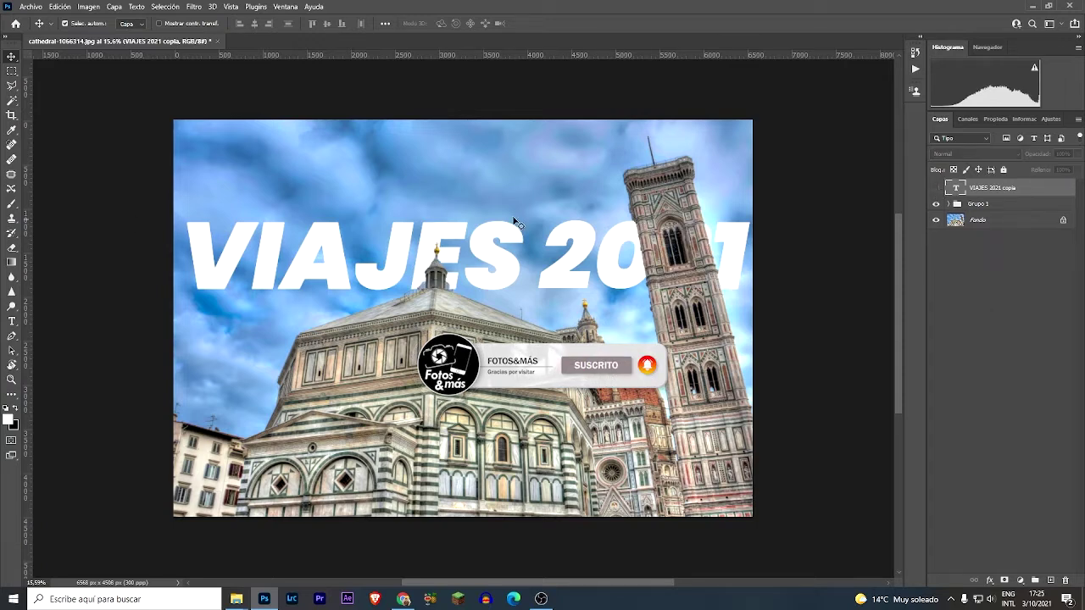
pyautogui.click(936, 187)
pyautogui.click(955, 221)
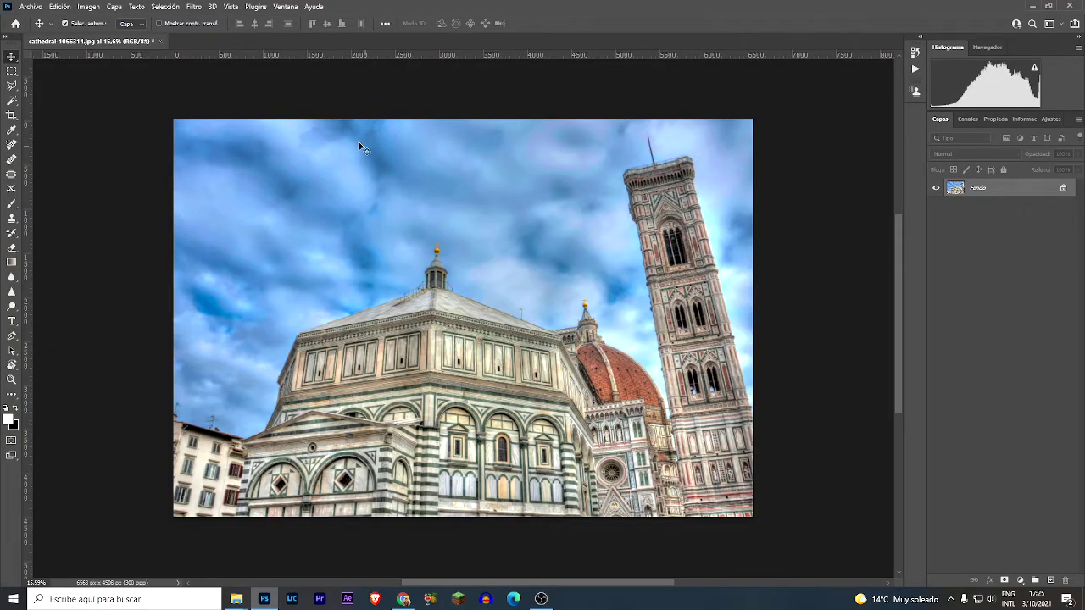
# Step: Select the cathedral buildings with Selección > Sujeto, then pick the Lasso tool
pyautogui.click(163, 8)
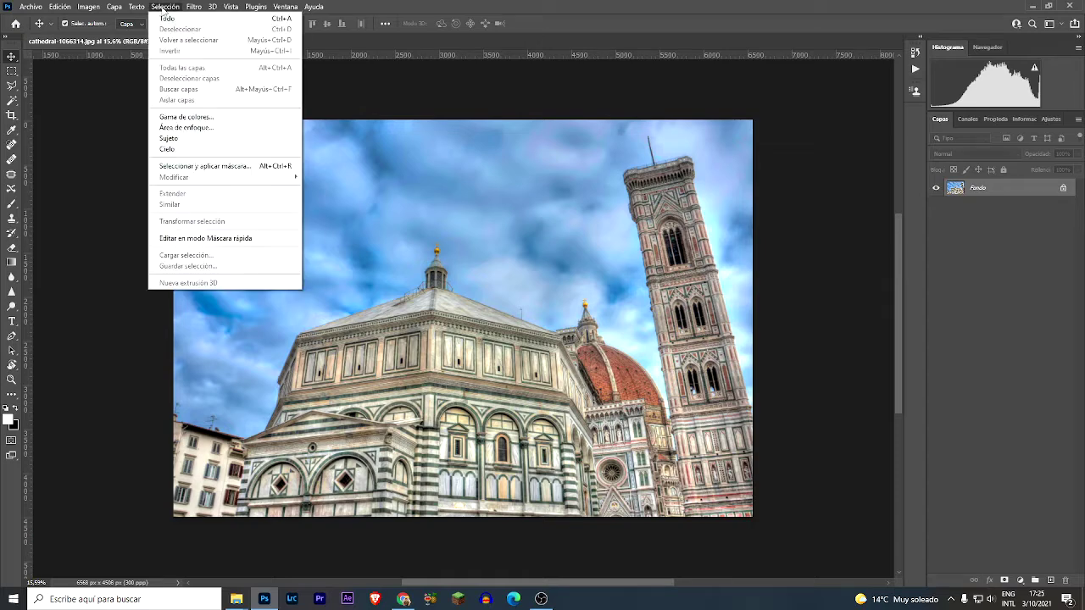
pyautogui.click(168, 139)
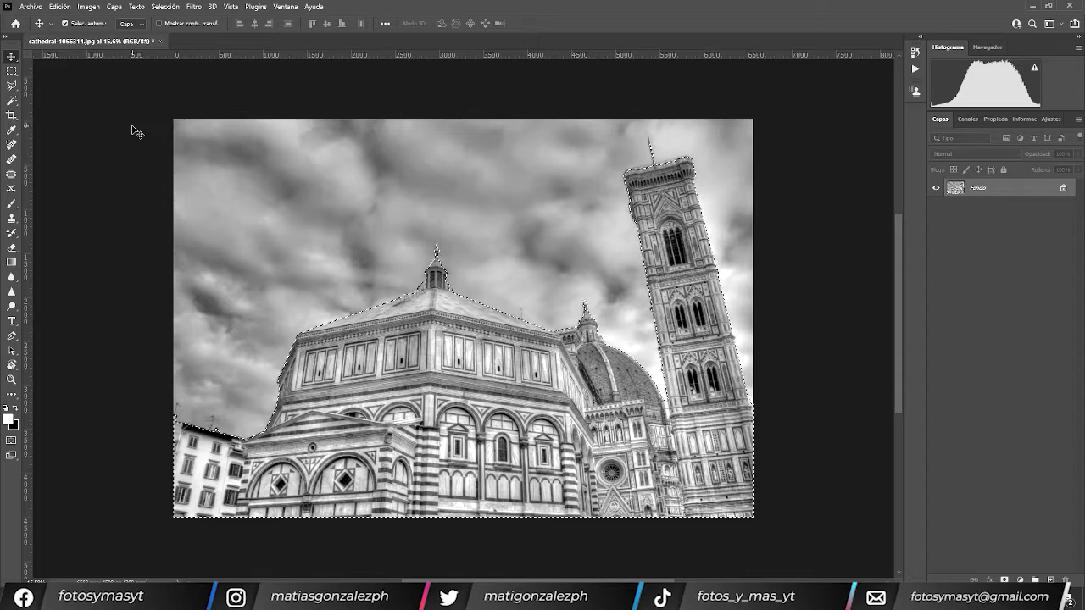
pyautogui.click(15, 85)
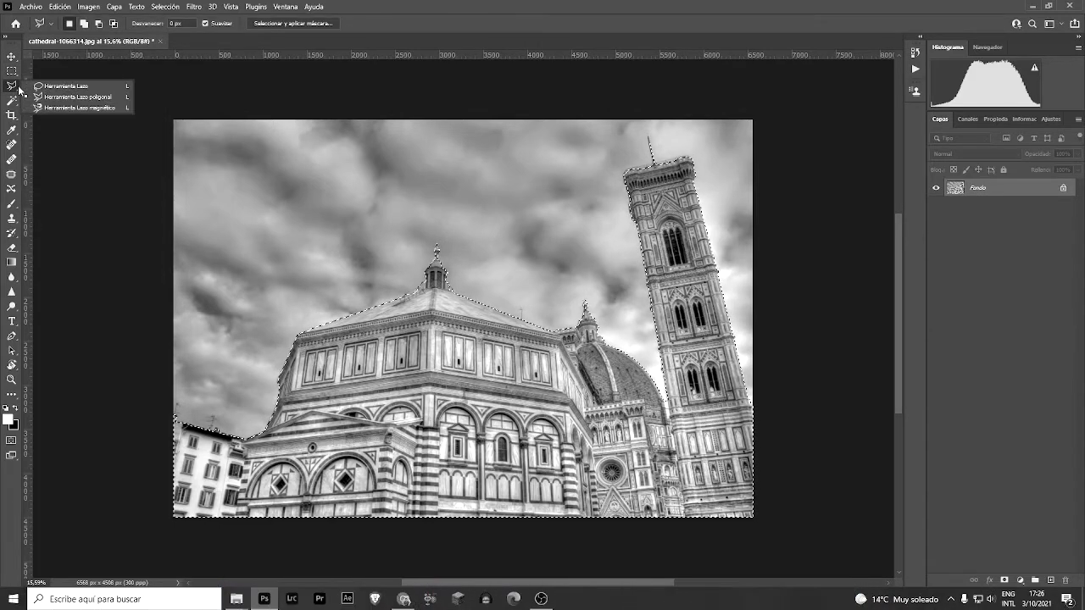
# Step: Open Seleccionar y aplicar máscara from the Selección menu to refine the selection
pyautogui.click(165, 6)
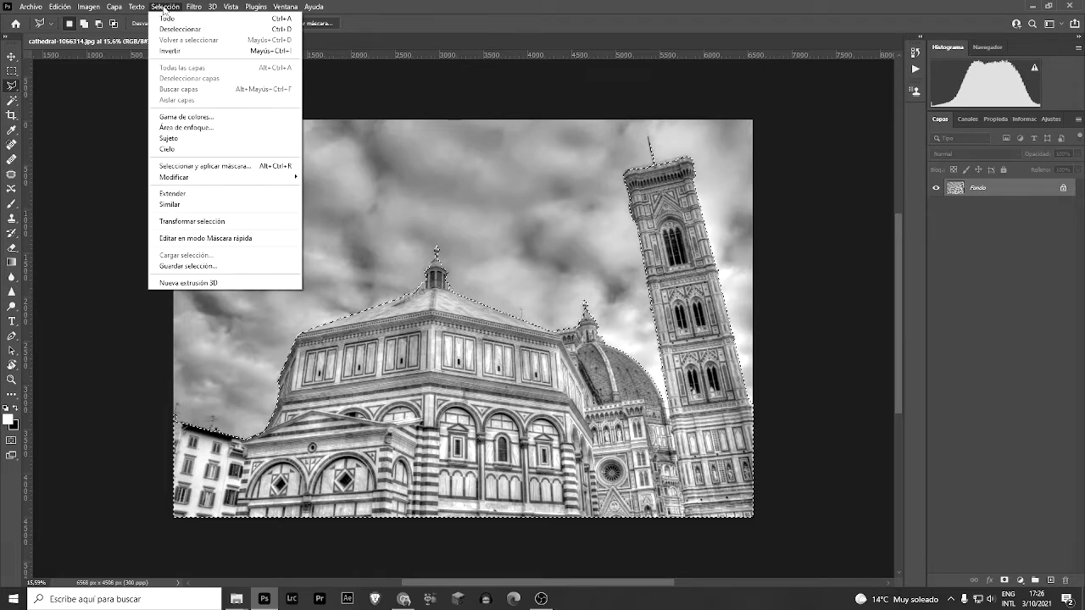
pyautogui.click(163, 7)
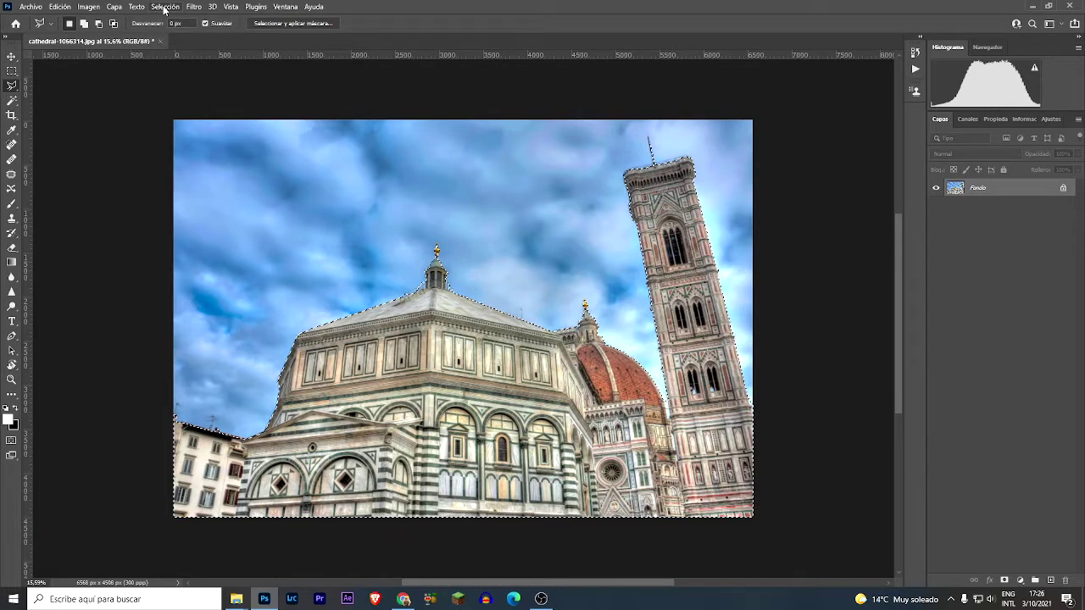
pyautogui.click(163, 7)
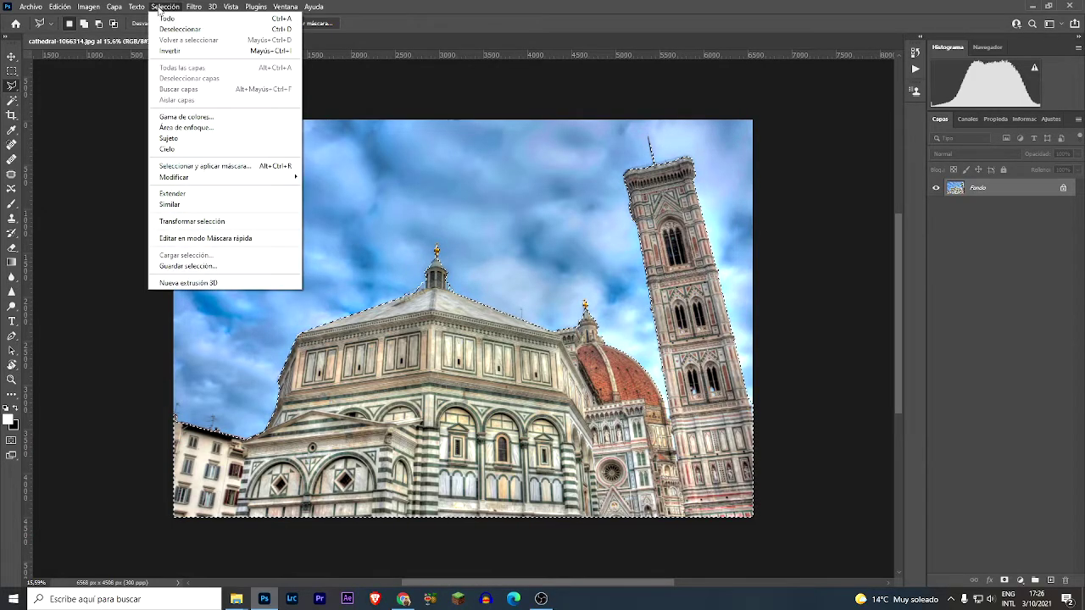
pyautogui.click(204, 167)
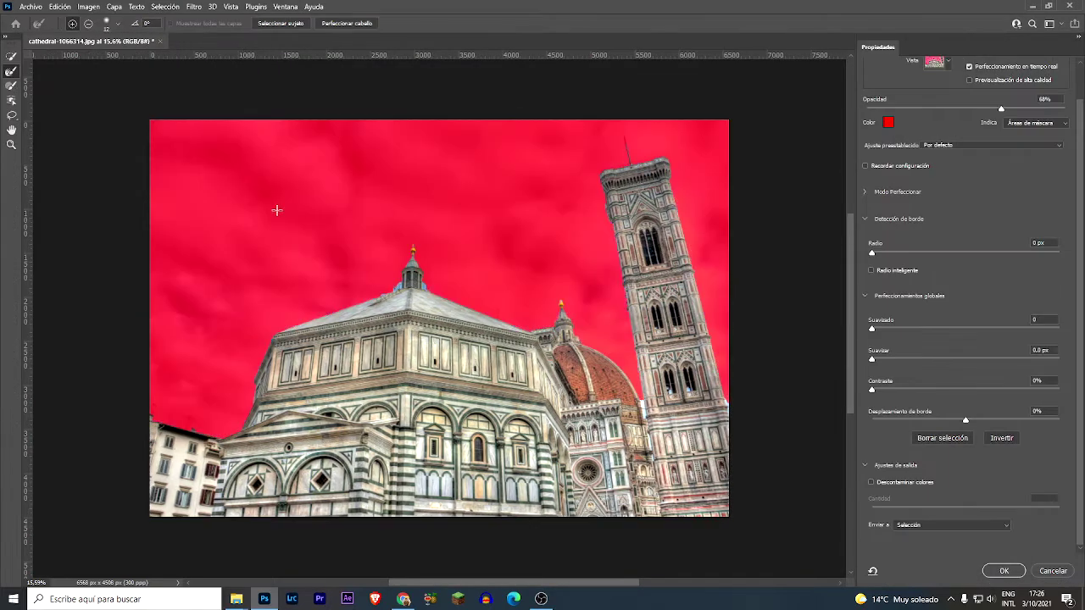
# Step: Zoom in and out on the dome's cross to inspect the selection edges
pyautogui.scroll(3, 405, 249)
pyautogui.scroll(3, 406, 249)
pyautogui.scroll(1, 408, 249)
pyautogui.scroll(2, 413, 250)
pyautogui.scroll(2, 419, 251)
pyautogui.scroll(2, 419, 250)
pyautogui.scroll(2, 420, 246)
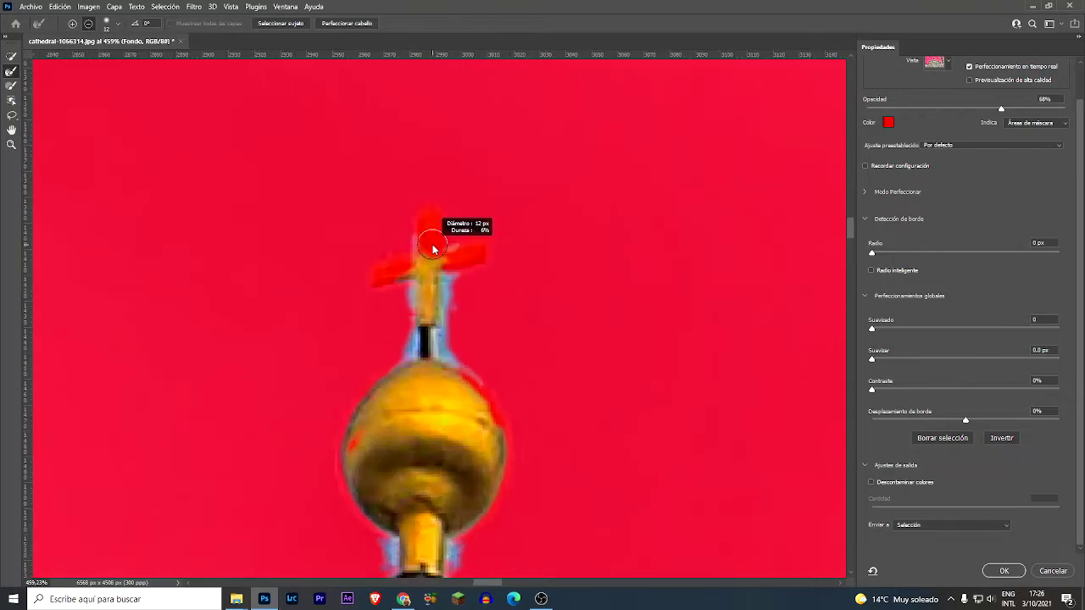
pyautogui.scroll(-5, 432, 288)
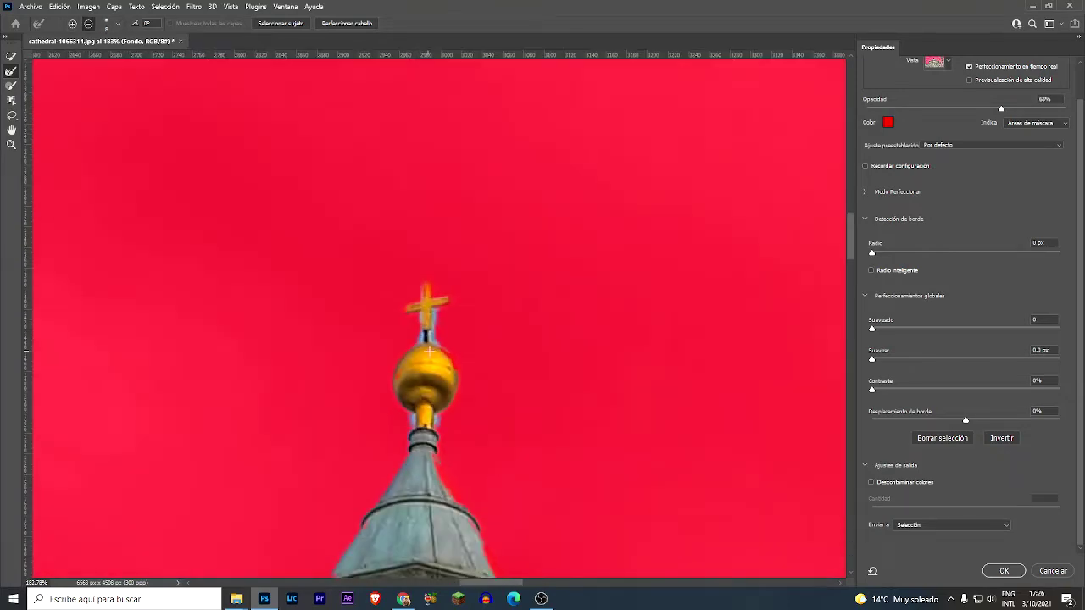
pyautogui.scroll(5, 449, 361)
pyautogui.scroll(-5, 347, 412)
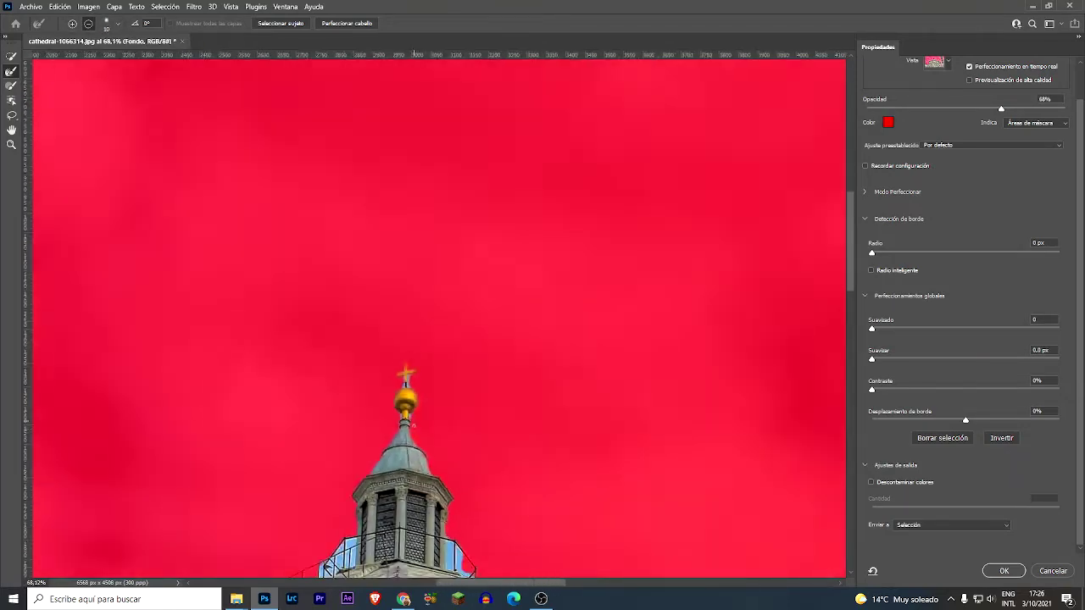
pyautogui.scroll(-3, 346, 412)
pyautogui.scroll(-2, 422, 382)
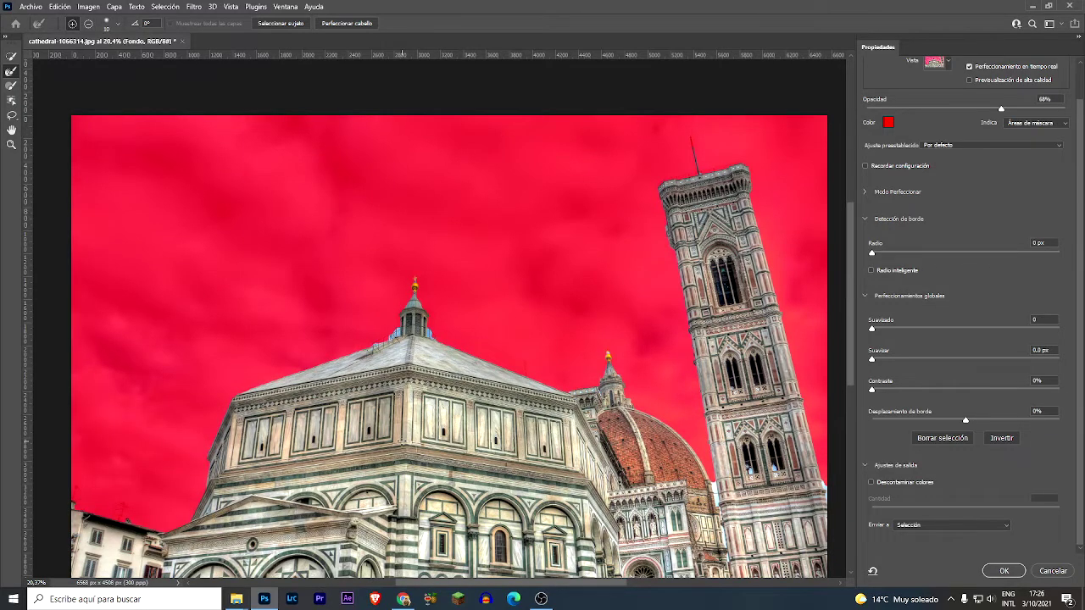
pyautogui.scroll(-1, 449, 339)
pyautogui.scroll(-1, 402, 439)
pyautogui.scroll(-2, 401, 439)
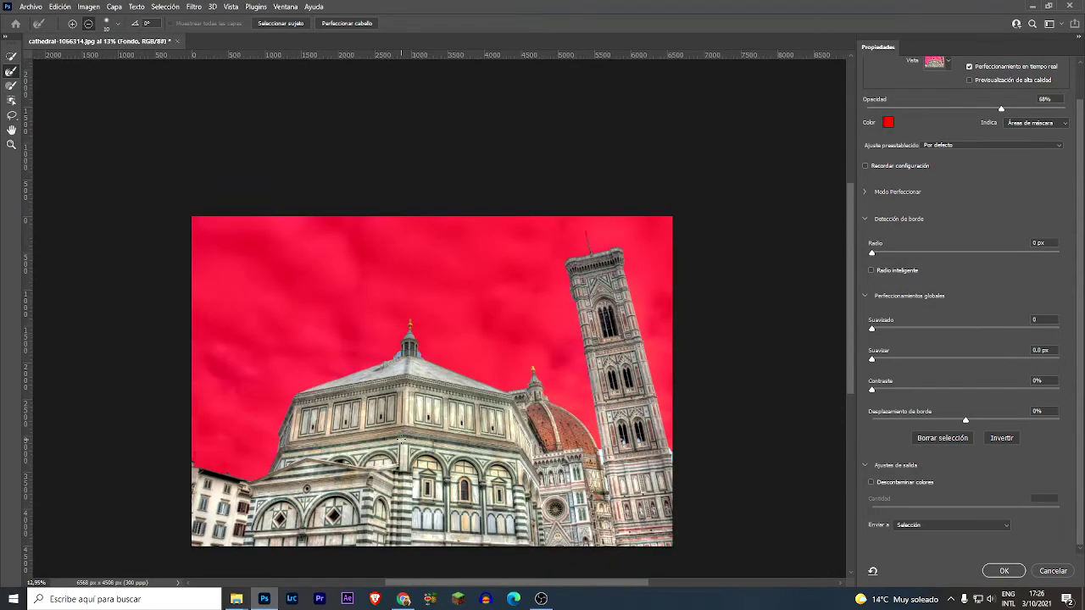
pyautogui.scroll(1, 402, 439)
# Step: Output the refinement as Nueva capa con máscara de capa, creating the Fondo copia layer
pyautogui.click(927, 526)
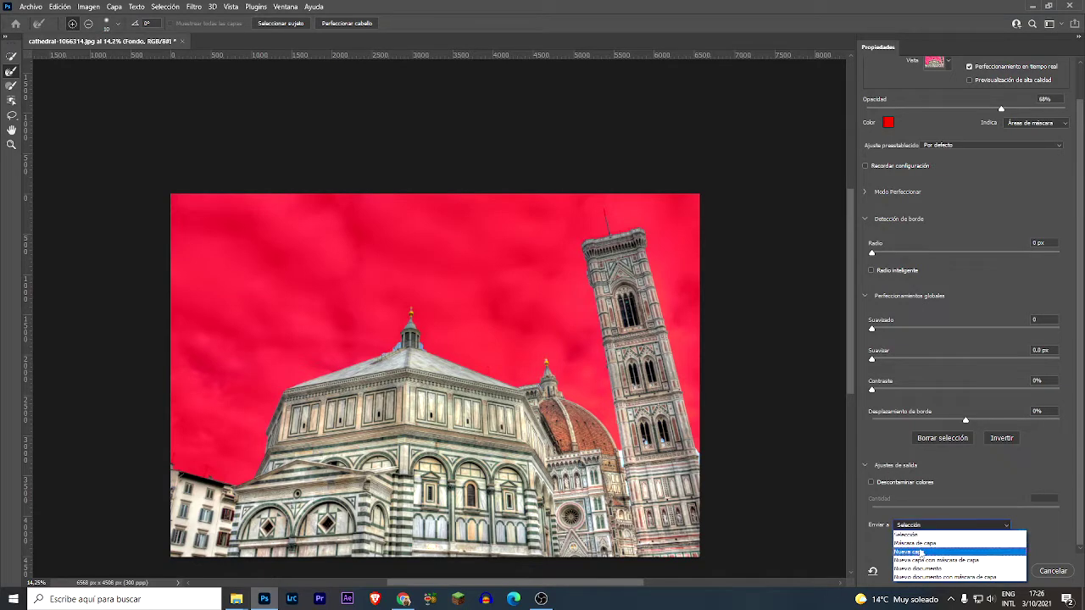
pyautogui.click(941, 561)
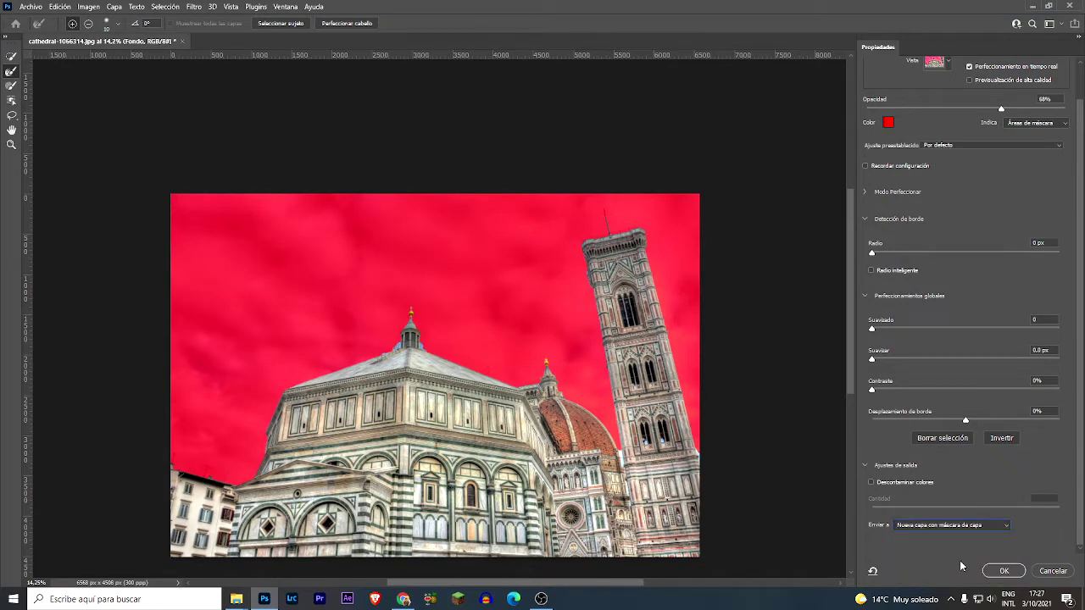
pyautogui.click(1001, 571)
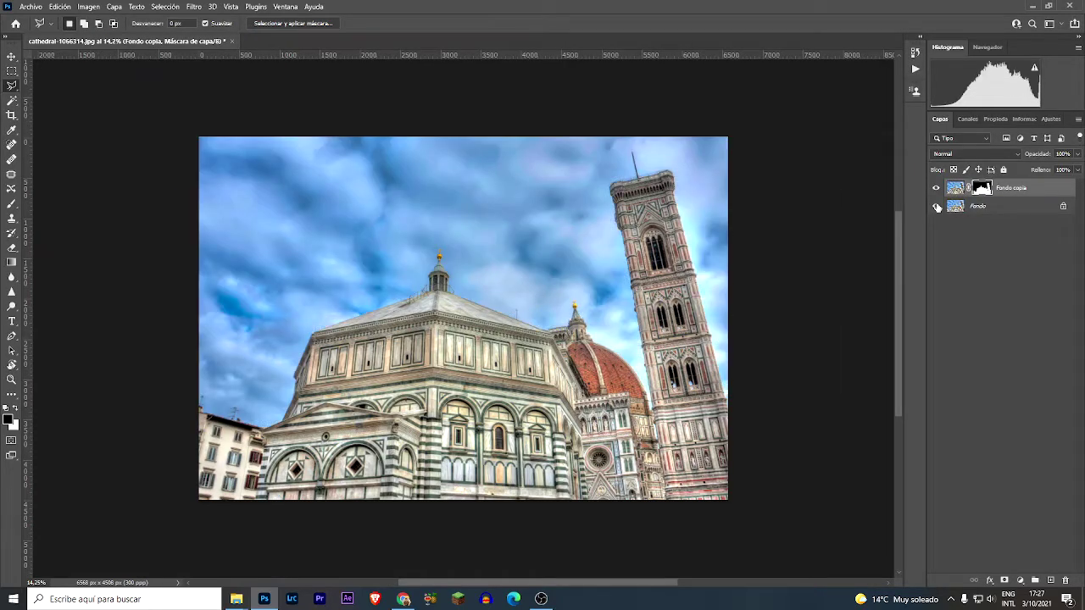
# Step: Target the Fondo copia image instead of its mask and pick the Horizontal Type Tool
pyautogui.click(956, 188)
pyautogui.press('v')
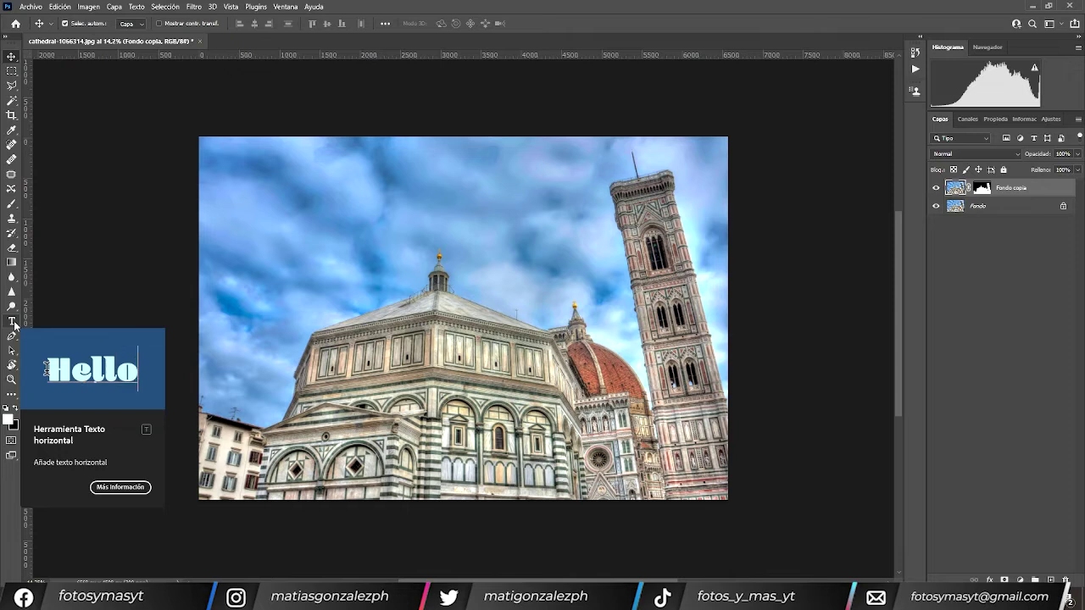
pyautogui.click(12, 323)
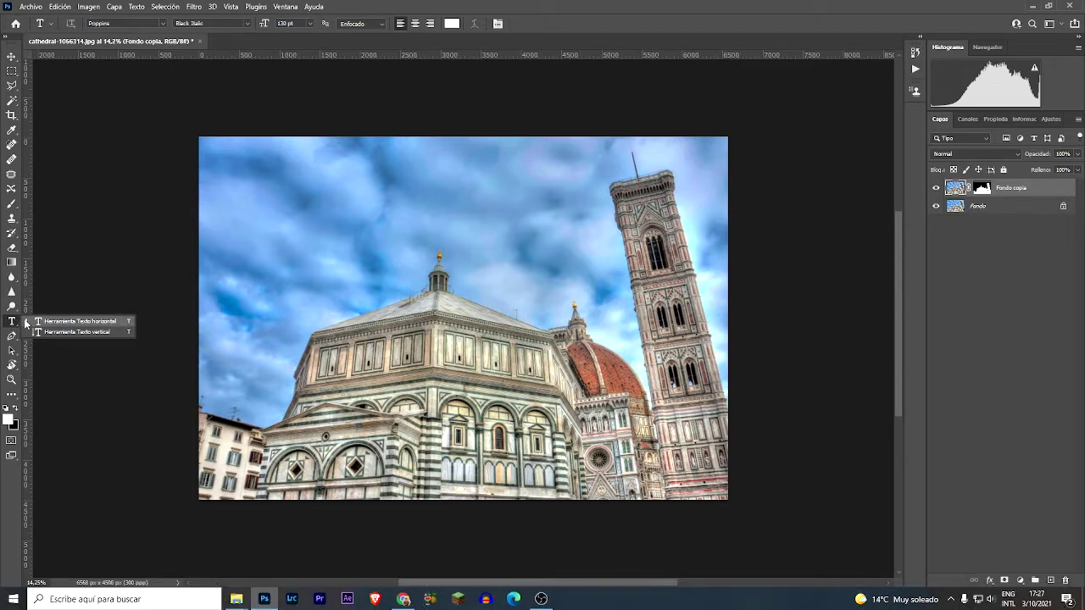
pyautogui.click(43, 322)
# Step: Draw a text box in the sky and type 'VIAJES 2021'
pyautogui.moveTo(245, 200); pyautogui.dragTo(583, 277)
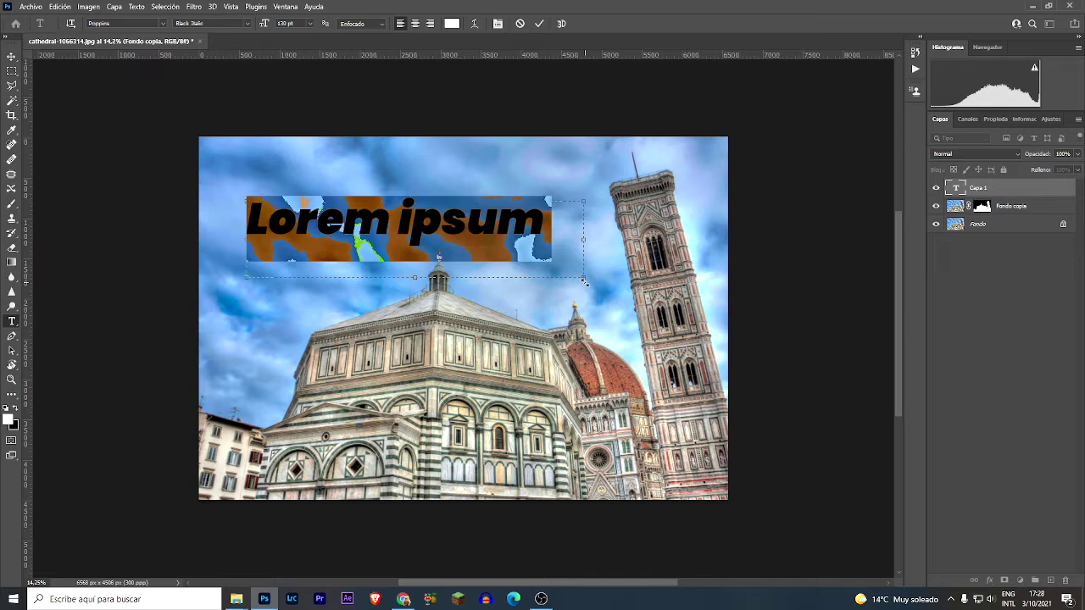
pyautogui.write('VIAJES 2023')
pyautogui.press('BackSpace')
pyautogui.write('1')
# Step: Set the VIAJES 2021 text to Poppins Black at 150 pt and commit it
pyautogui.hotkey('ctrl', 'a')
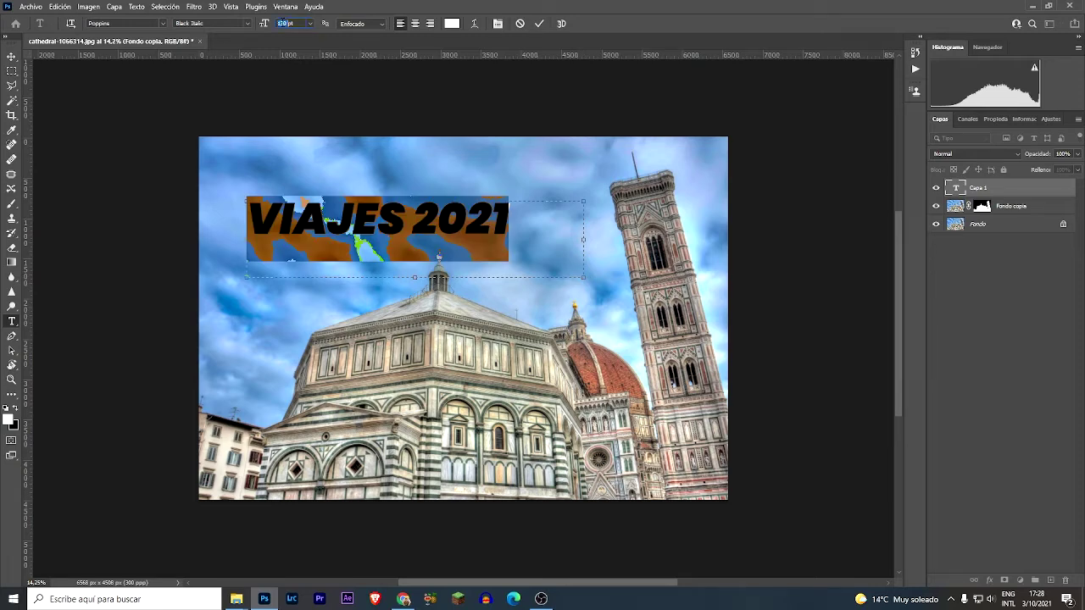
pyautogui.press('Return')
pyautogui.click(164, 24)
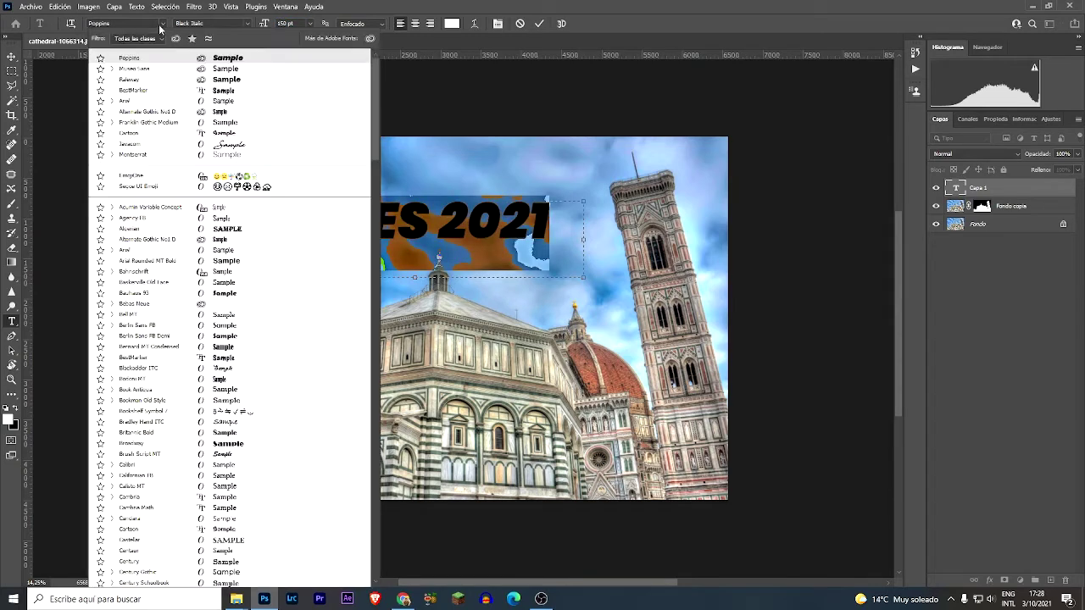
pyautogui.press('Return')
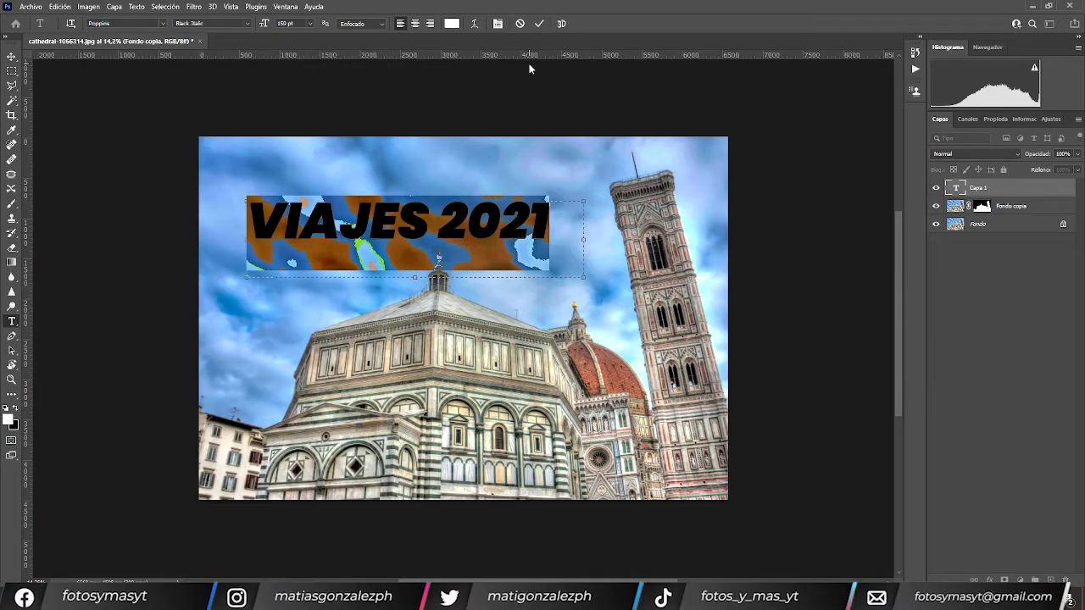
pyautogui.click(538, 26)
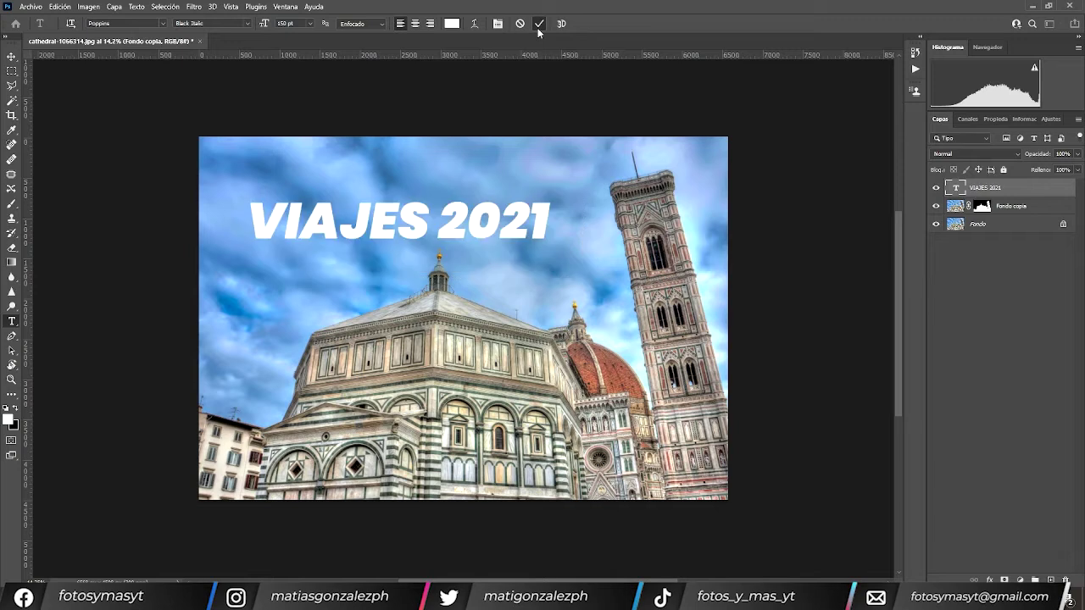
pyautogui.click(12, 57)
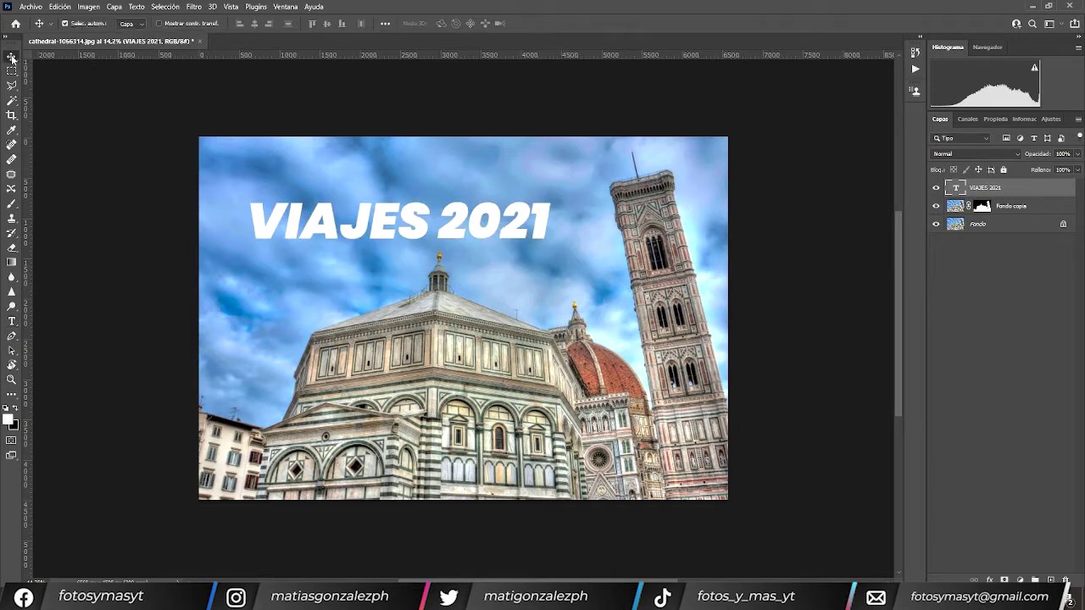
# Step: Scale the VIAJES 2021 text to about 152% so it spans the sky
pyautogui.hotkey('ctrl', 't')
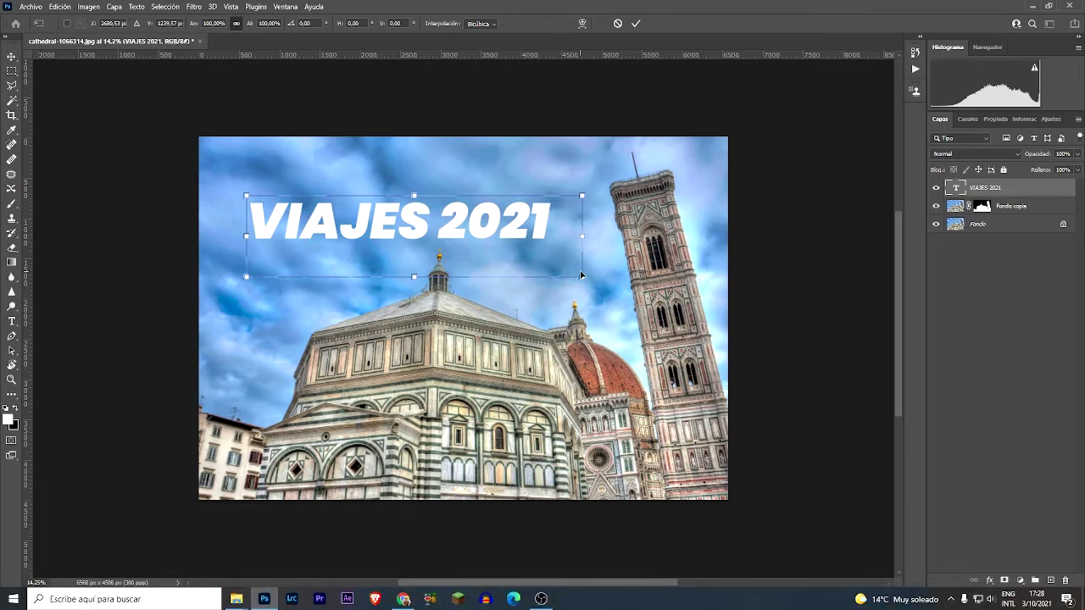
pyautogui.moveTo(581, 276); pyautogui.dragTo(696, 305)
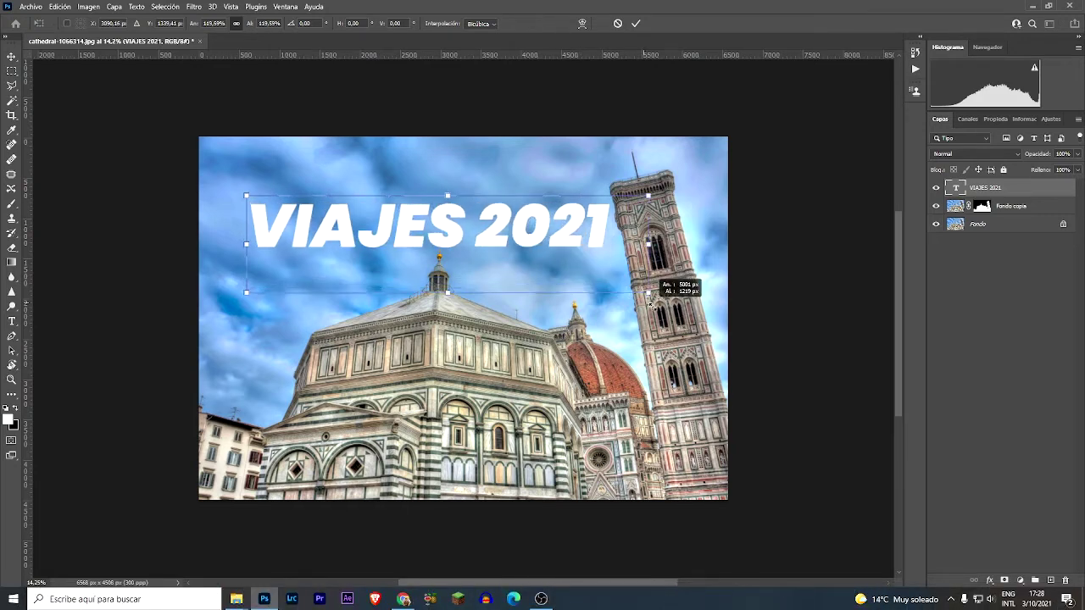
pyautogui.moveTo(702, 325); pyautogui.dragTo(734, 332)
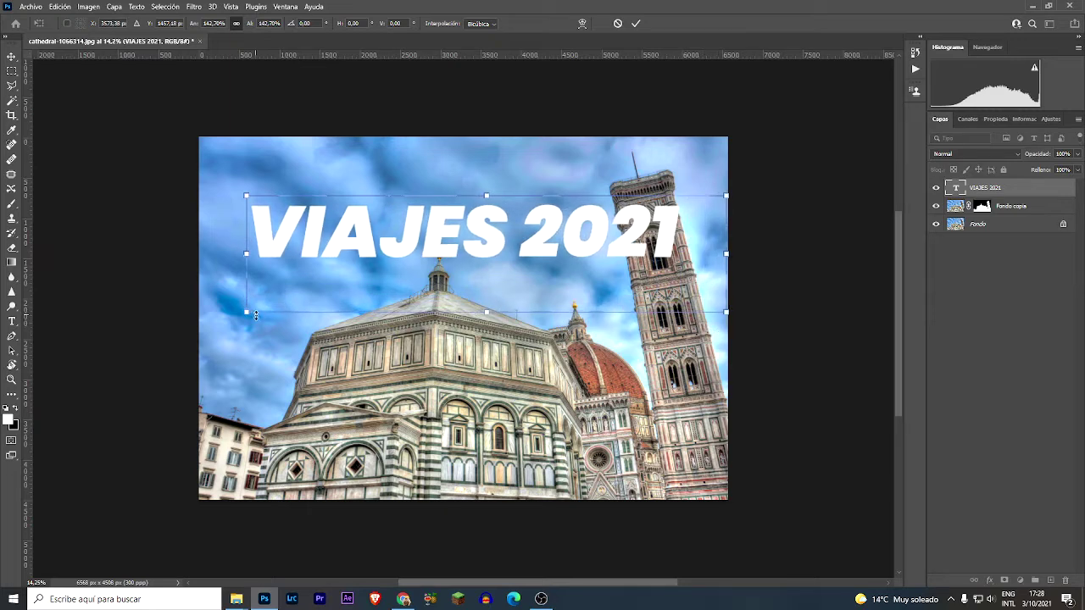
pyautogui.moveTo(247, 315); pyautogui.dragTo(217, 323)
pyautogui.press('Return')
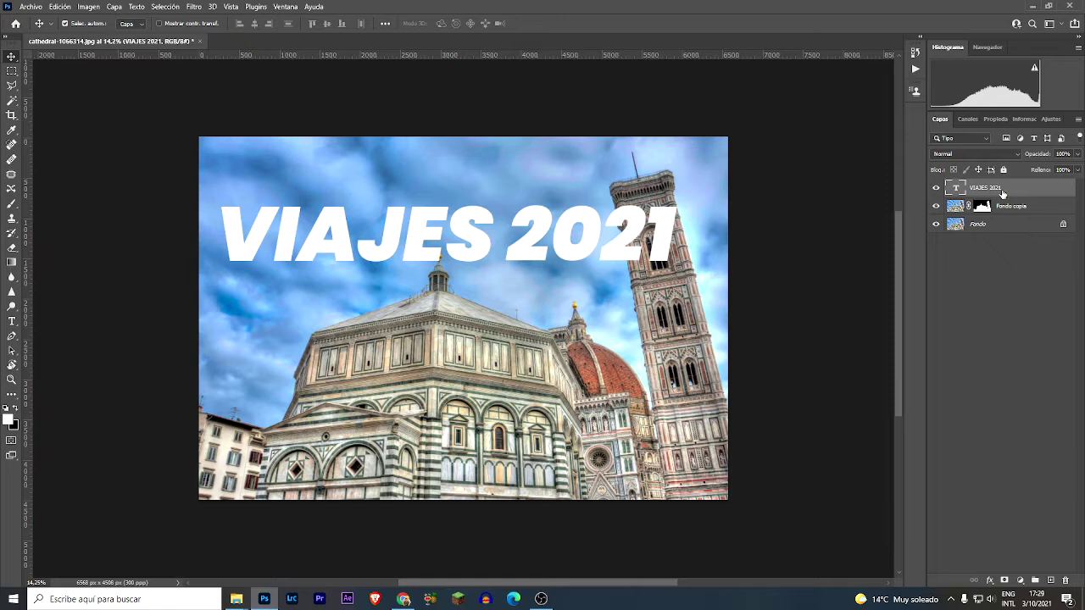
pyautogui.moveTo(1003, 194); pyautogui.dragTo(999, 215)
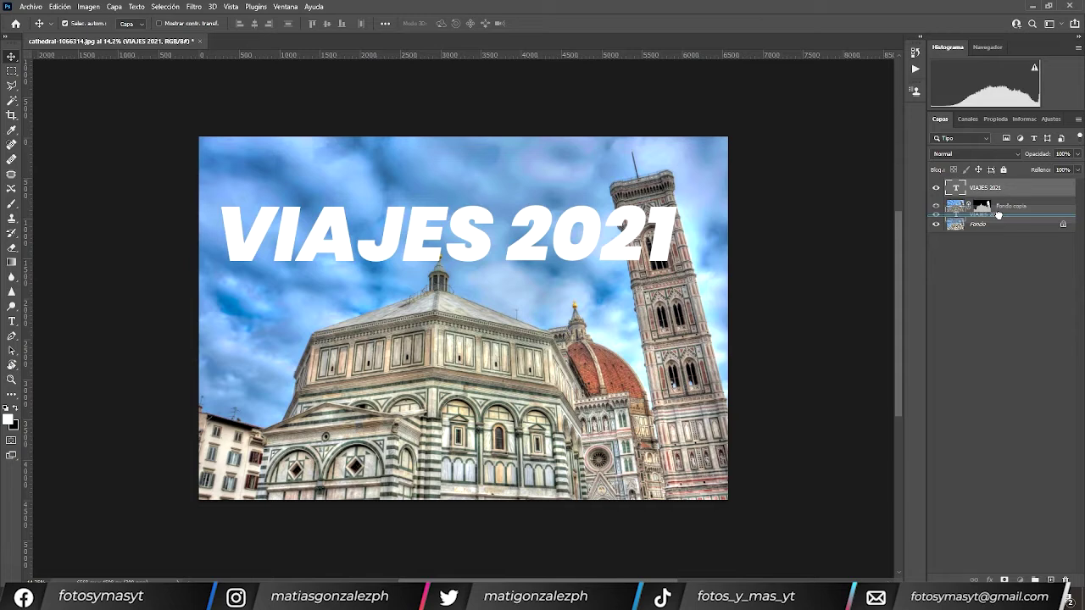
# Step: Place VIAJES 2021 below Fondo copia and enlarge it to about 114% across the sky
pyautogui.moveTo(999, 215); pyautogui.dragTo(998, 215)
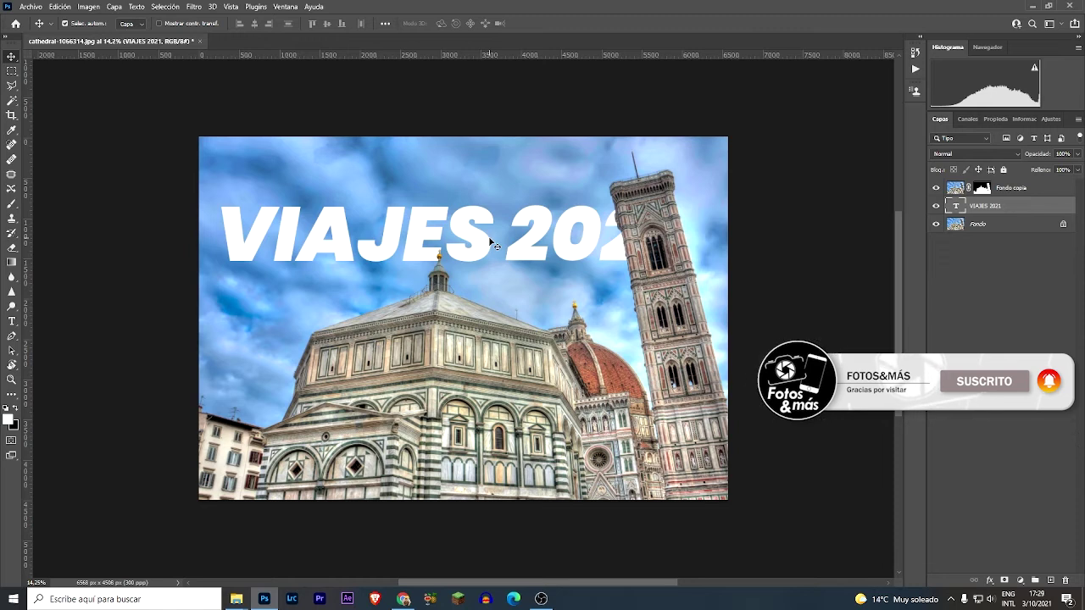
pyautogui.hotkey('ctrl', 't')
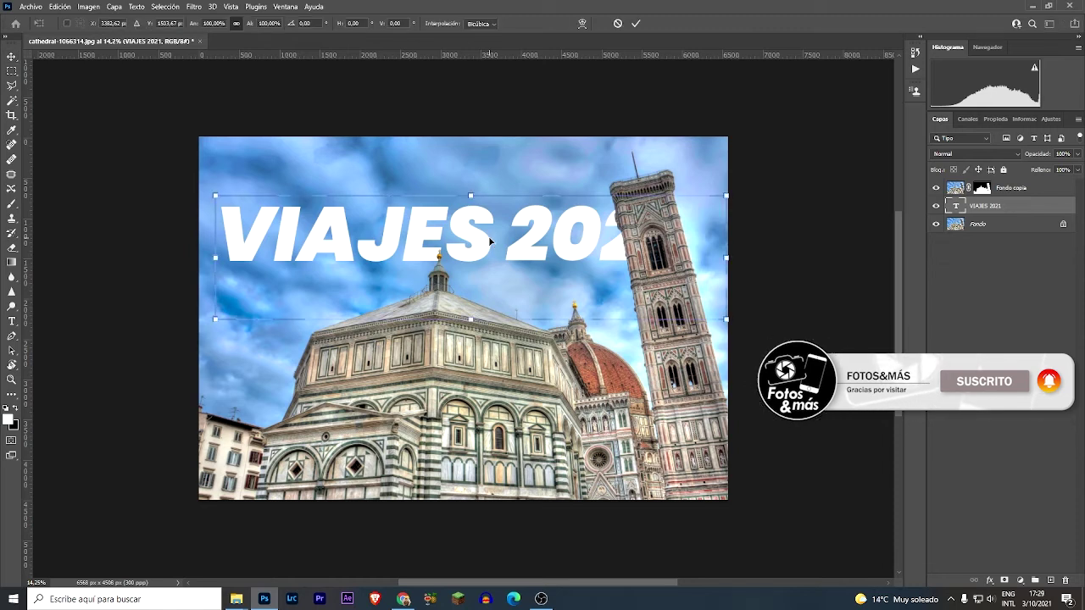
pyautogui.moveTo(727, 319); pyautogui.dragTo(780, 348)
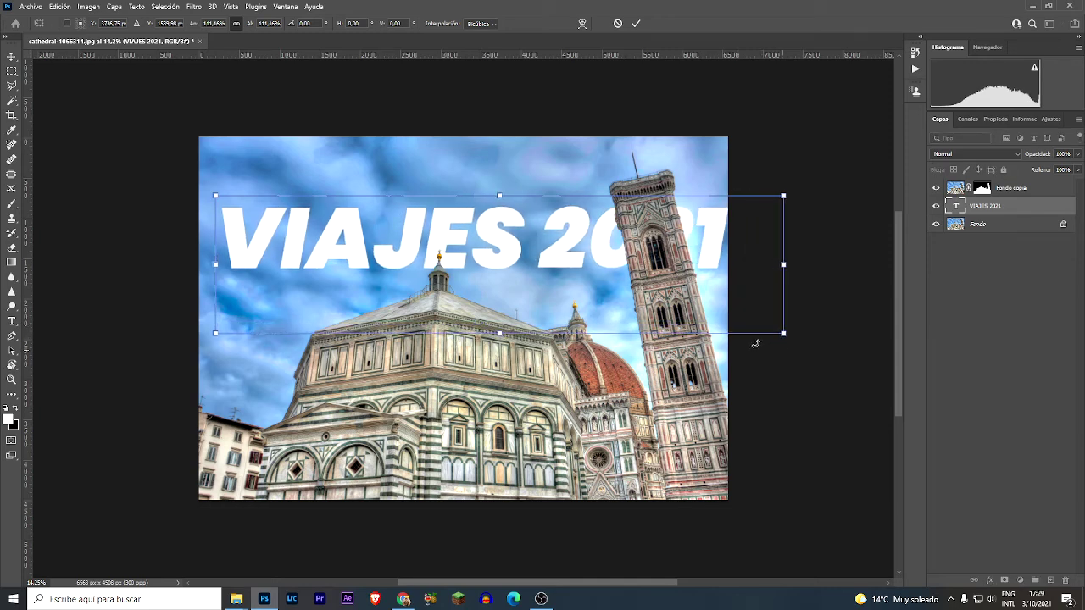
pyautogui.moveTo(210, 196); pyautogui.dragTo(201, 200)
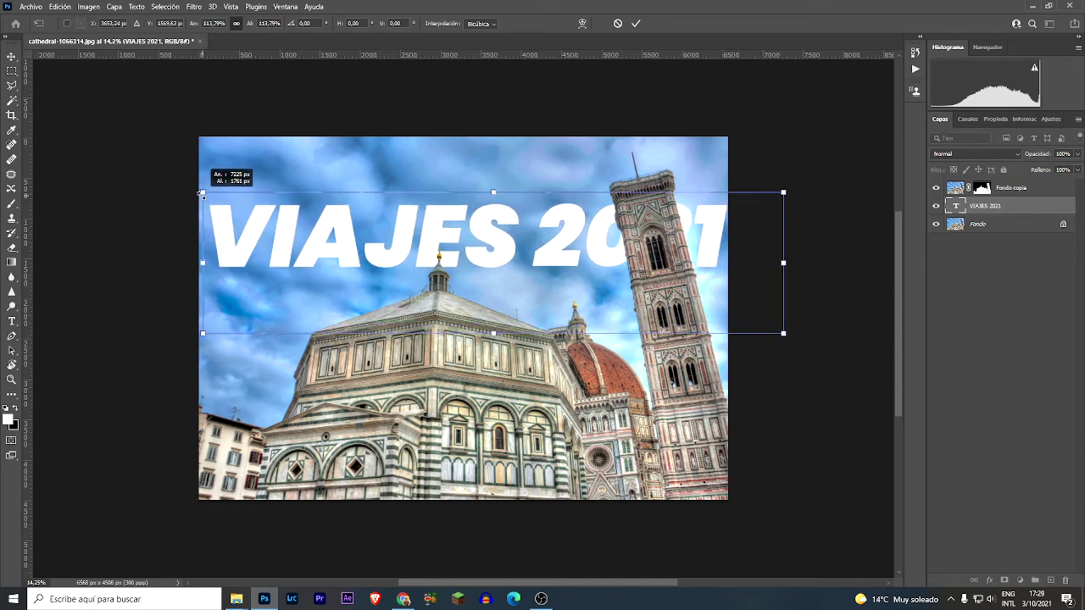
pyautogui.press('Return')
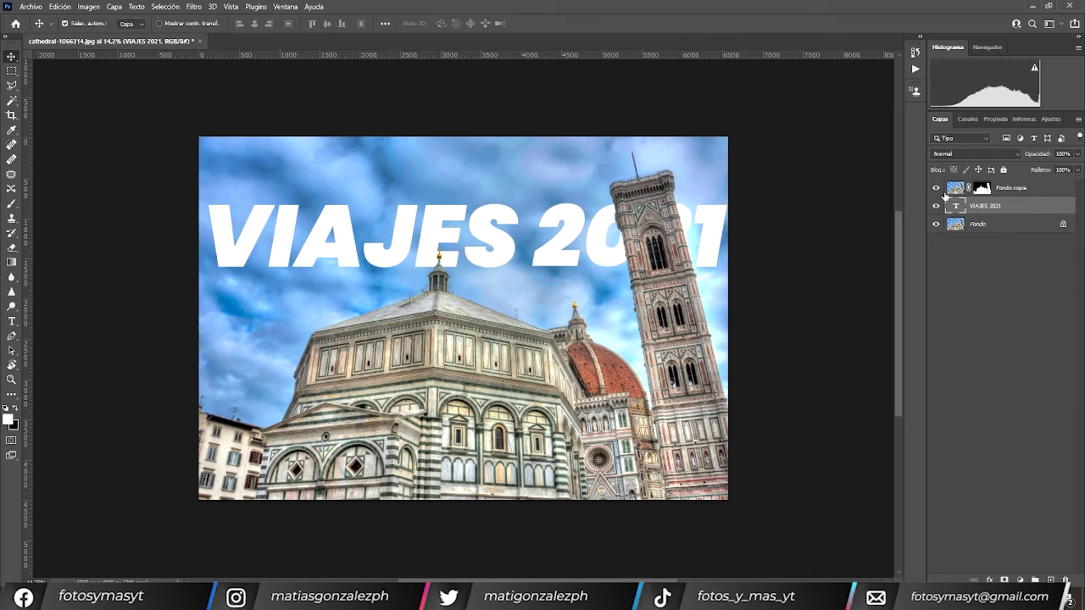
pyautogui.click(937, 188)
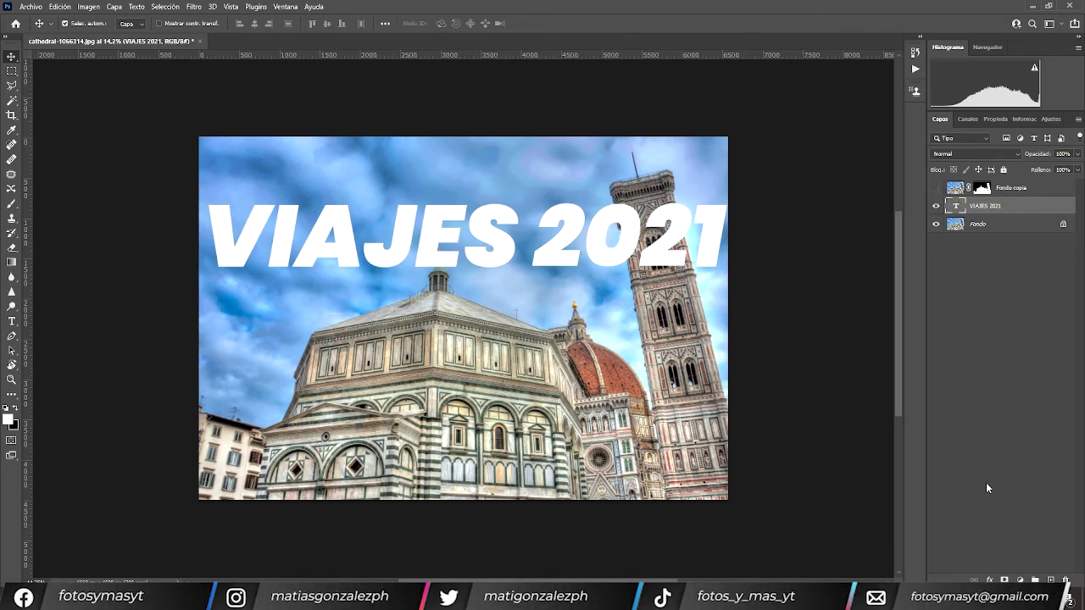
pyautogui.click(937, 188)
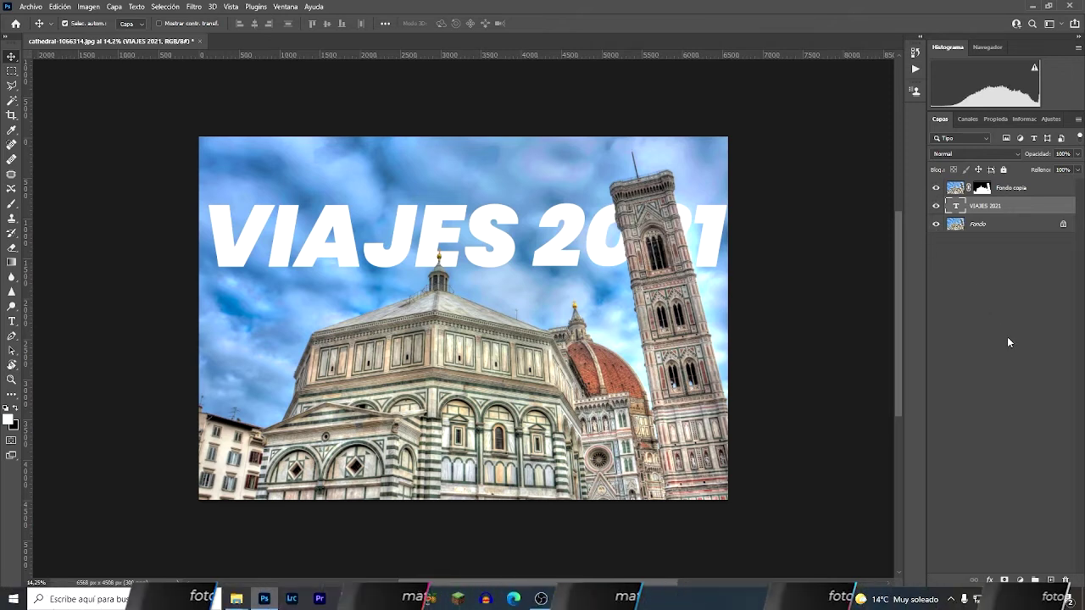